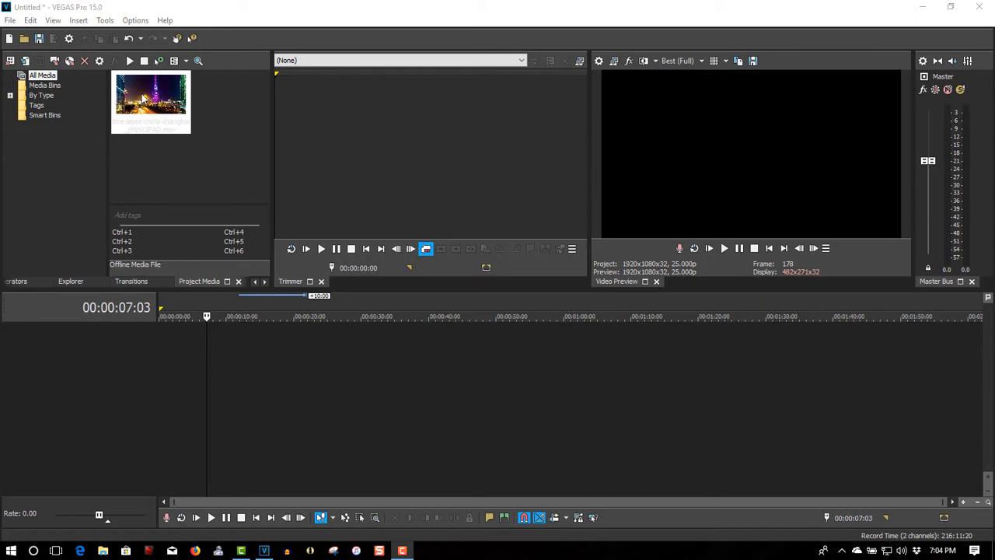
- Place the Shanghai clip at the start of the timeline and insert two empty video tracks above it
left_click_drag(143, 97, 158, 357)
left_click(311, 342)
right_click(311, 341)
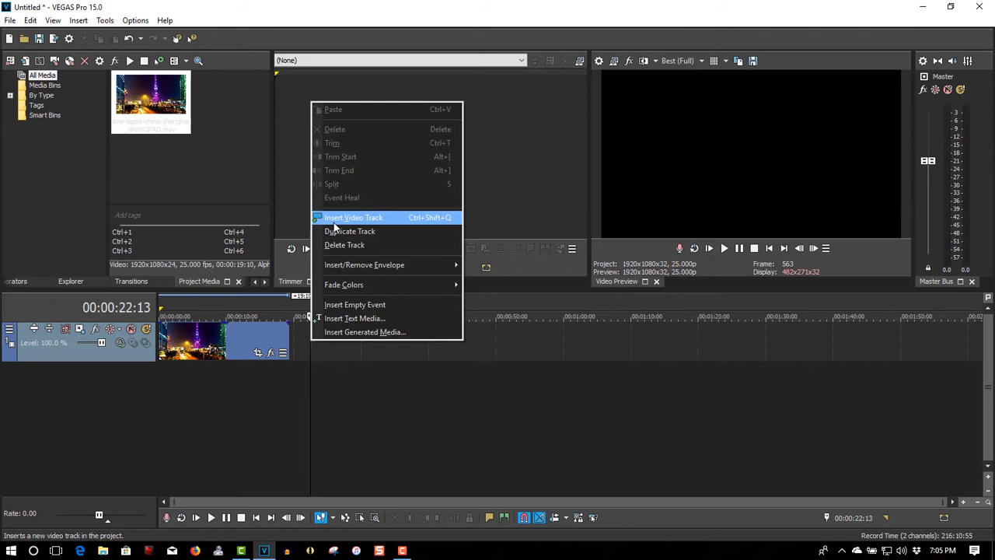
left_click(334, 220)
right_click(319, 350)
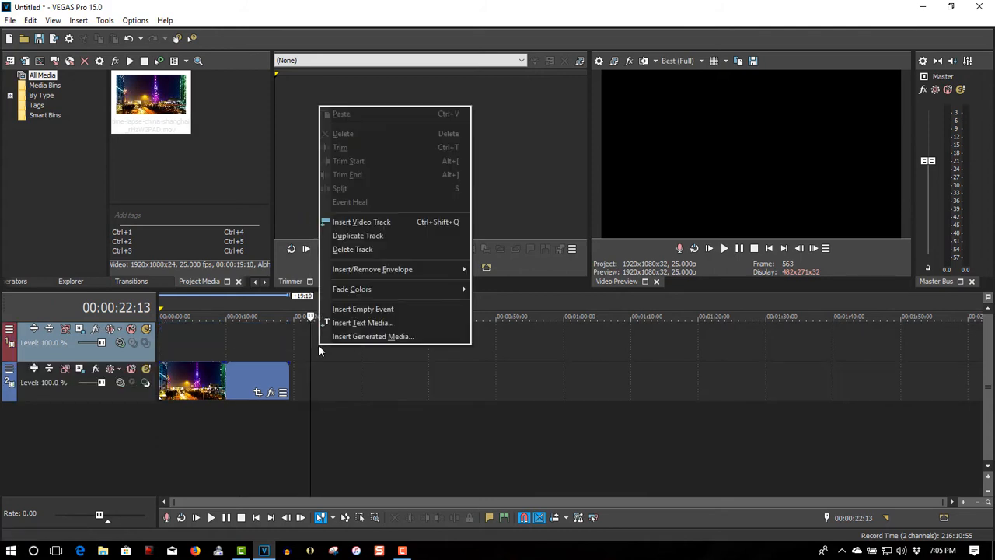
left_click(343, 224)
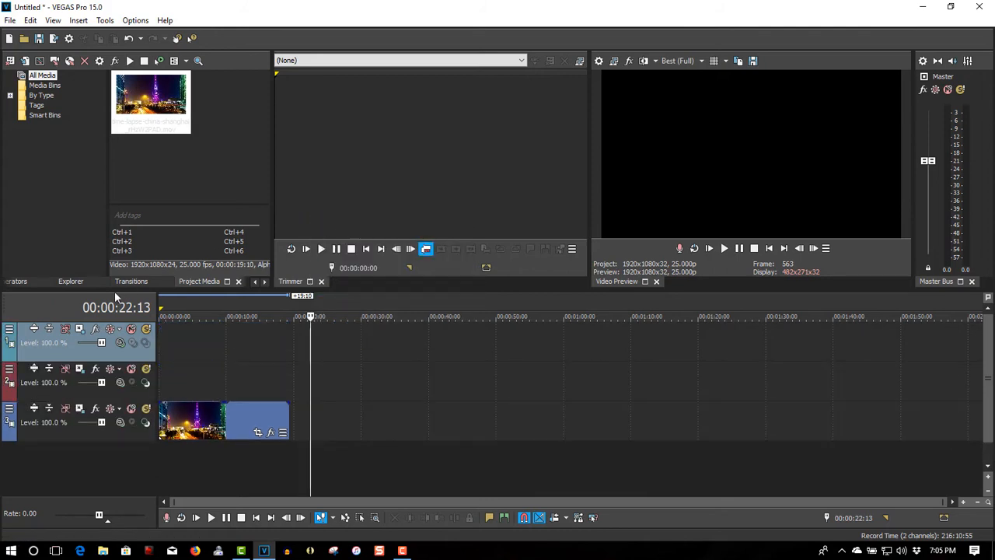
- Add a default Titles & Text event at the start of the middle video track
left_click(17, 283)
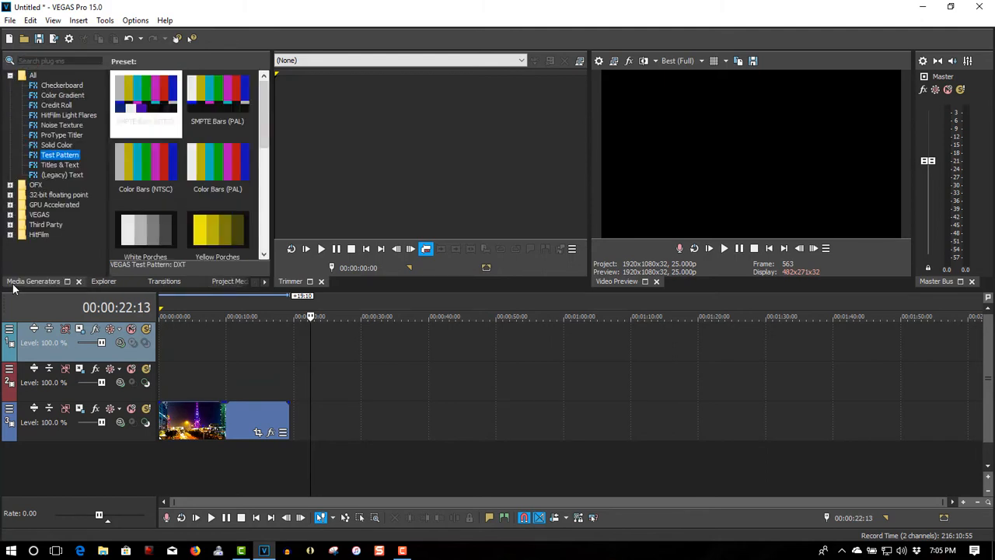
left_click(61, 165)
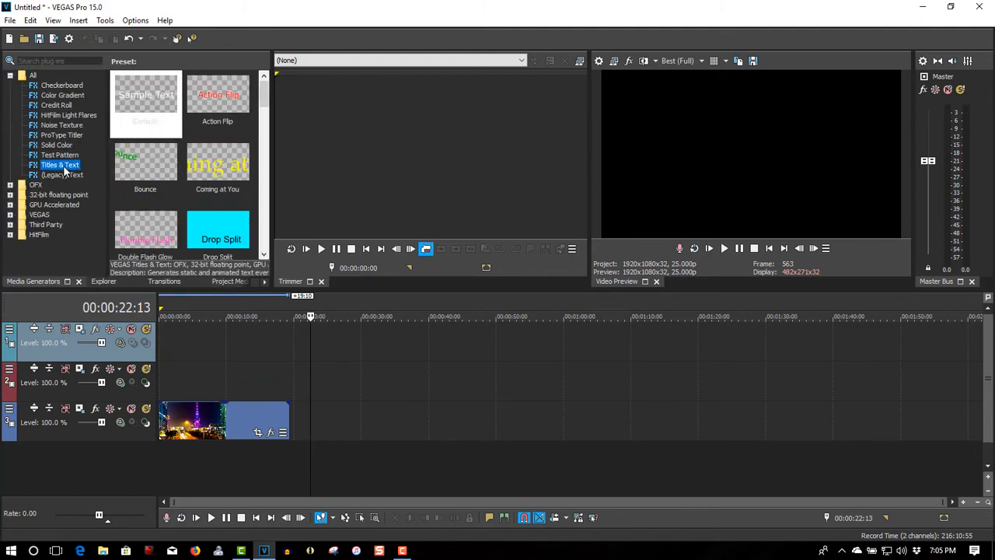
left_click(143, 103)
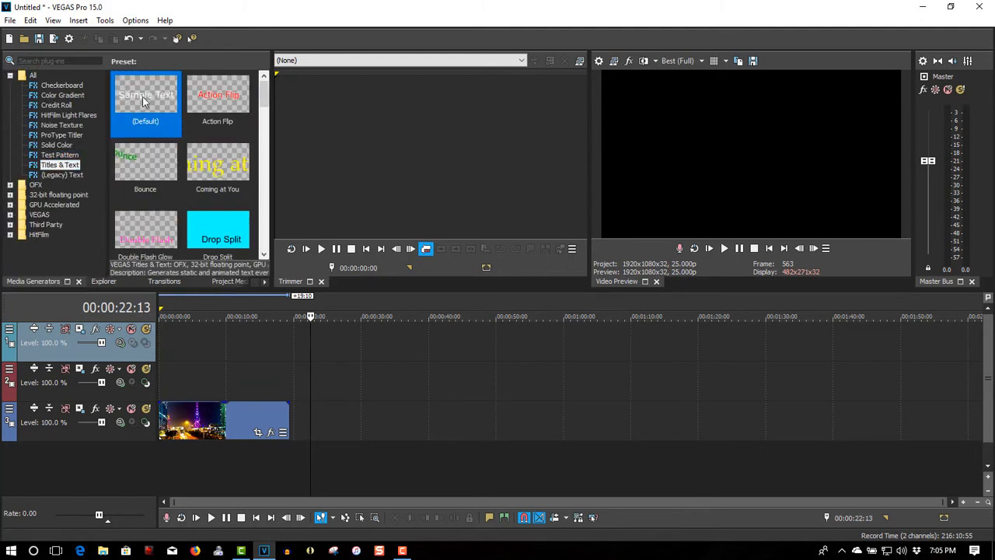
left_click_drag(143, 101, 161, 388)
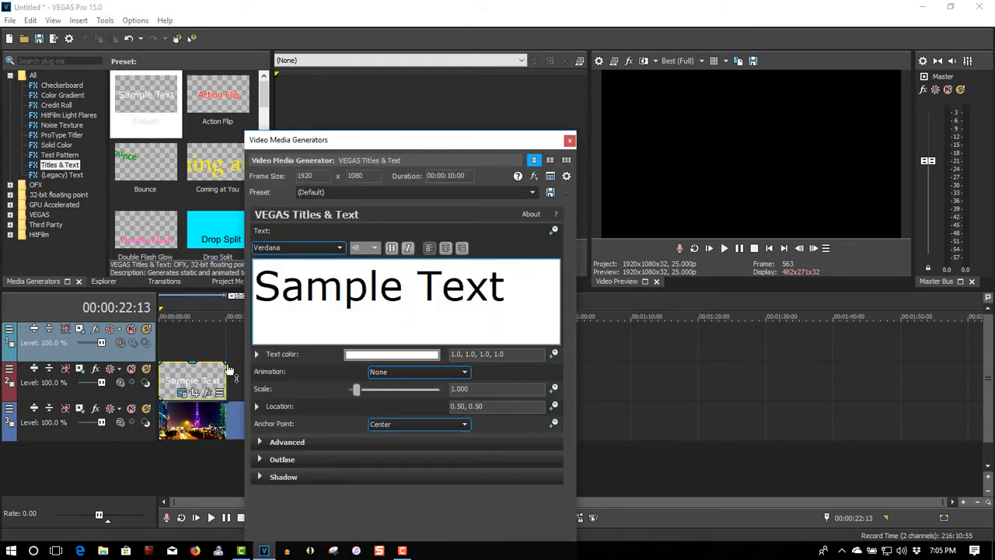
- Replace the title's sample text with VACATION
left_click_drag(506, 289, 258, 298)
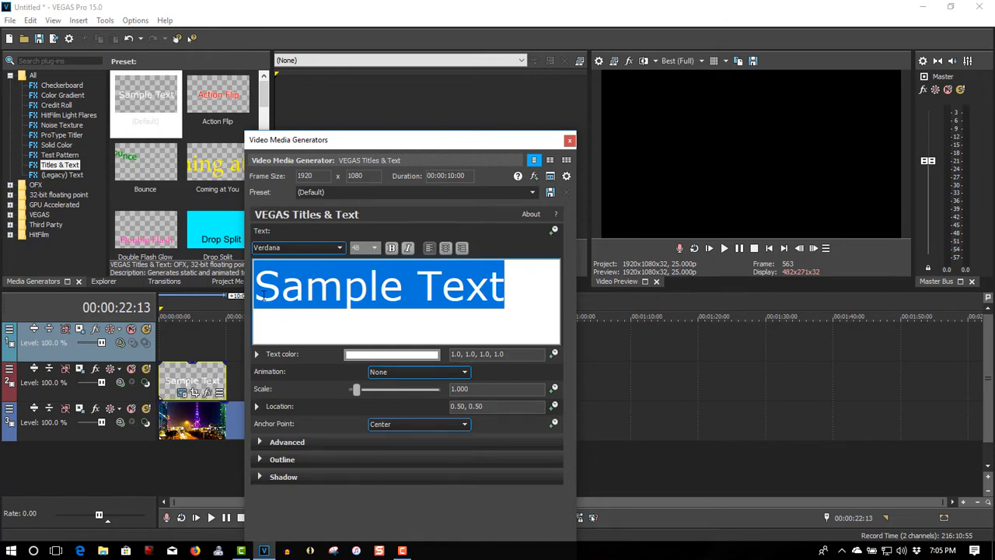
type("VA")
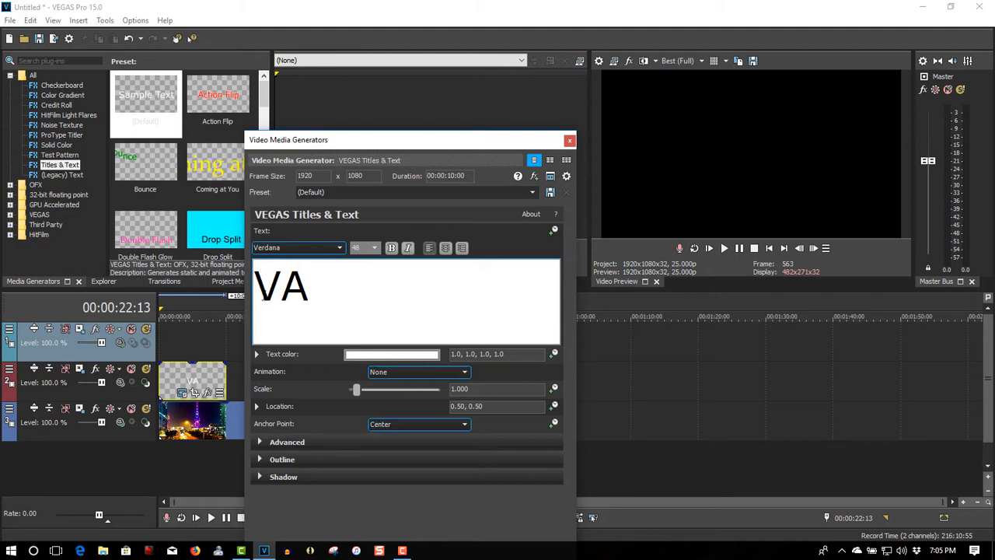
type("CA")
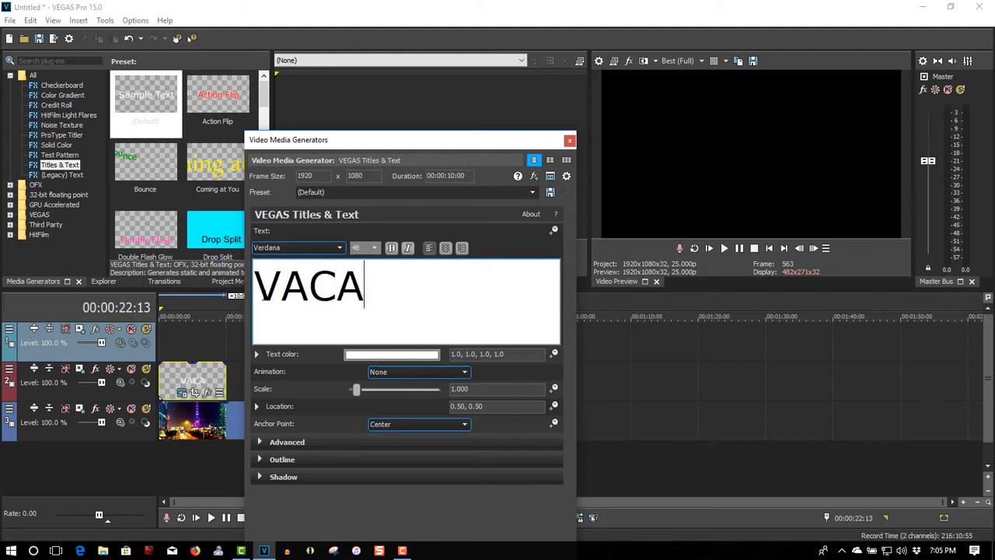
type("TION")
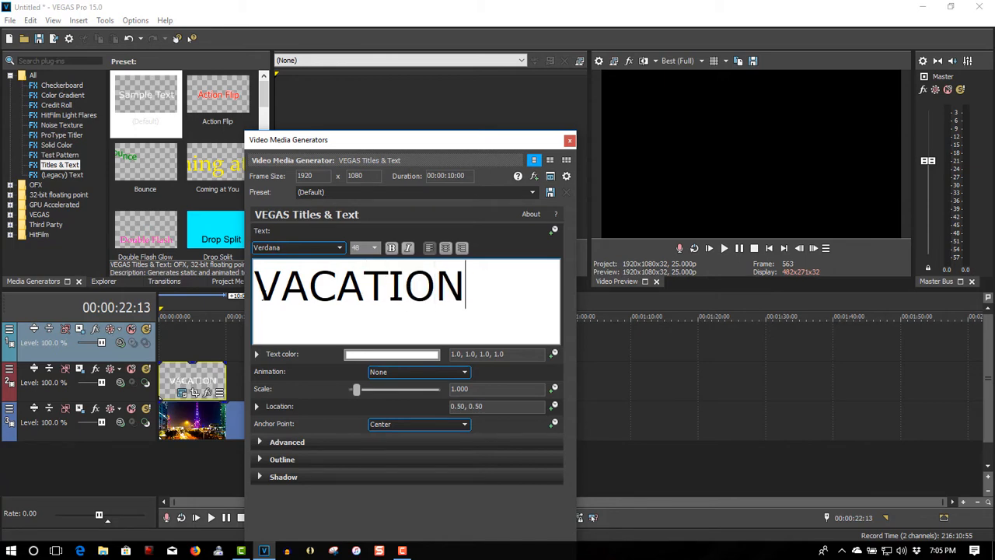
- Set the font of the VACATION title to Impact and preview it over the clip at about 2 seconds
left_click_drag(475, 284, 257, 286)
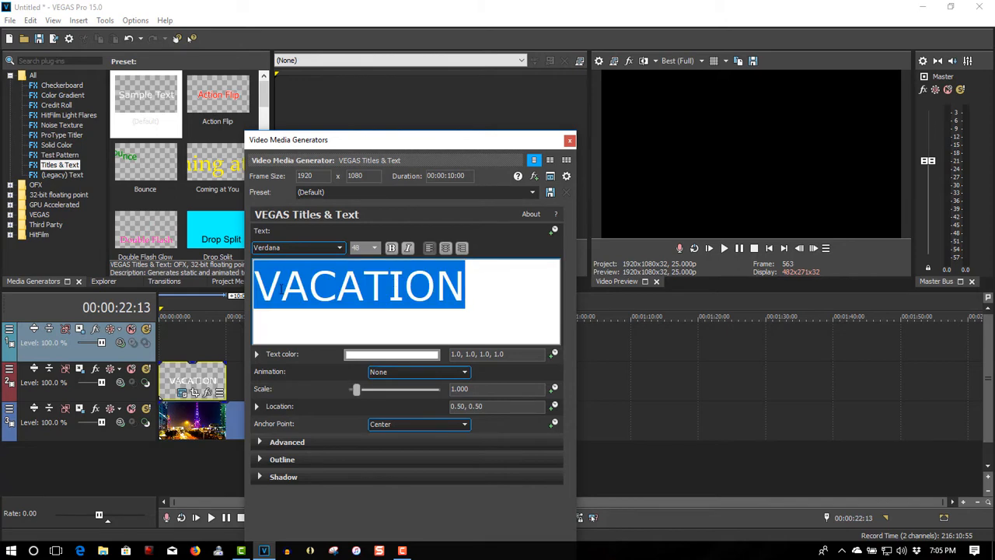
left_click(340, 249)
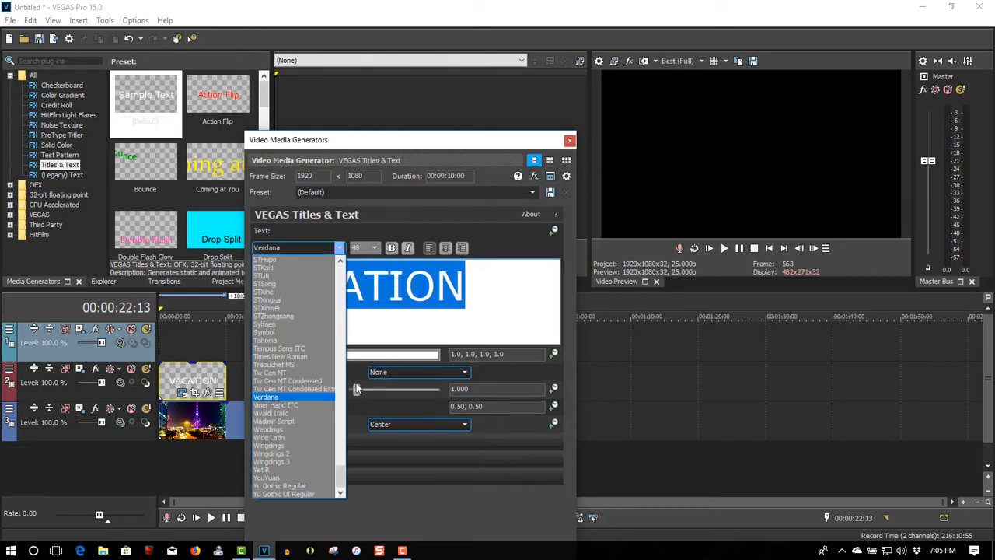
left_click_drag(347, 477, 351, 389)
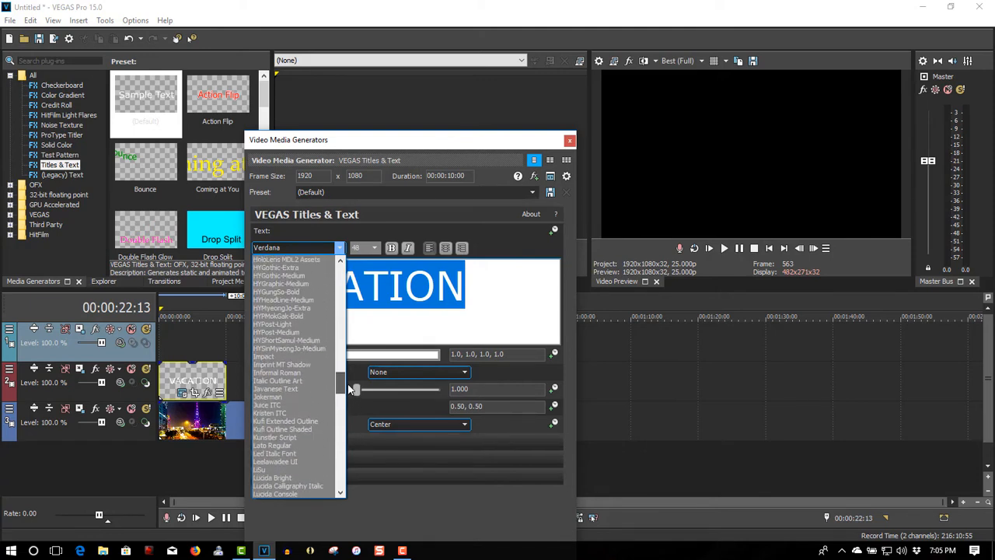
left_click(265, 357)
left_click(175, 330)
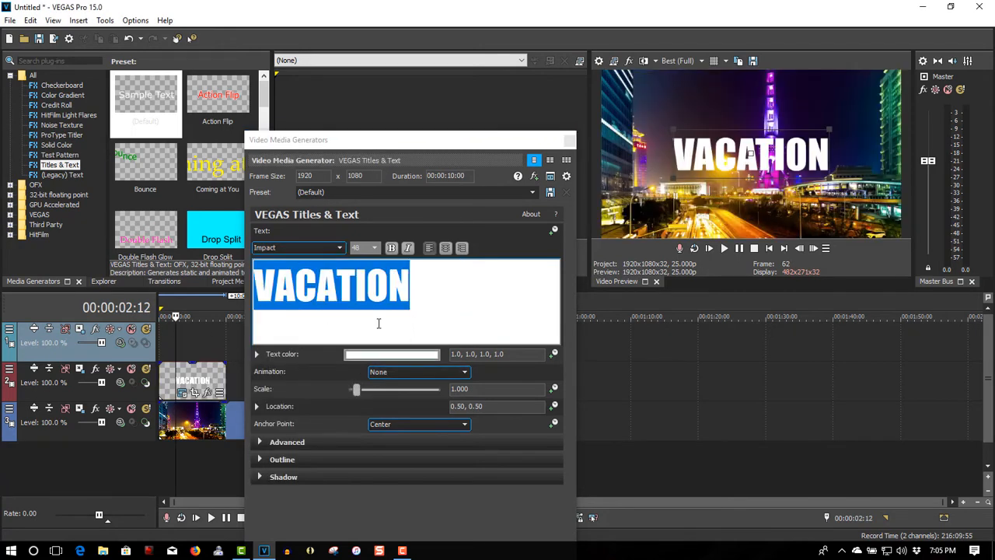
- Enlarge the VACATION title to a scale of about 1.447 and close its generator settings
left_click(378, 249)
left_click(378, 249)
left_click(377, 249)
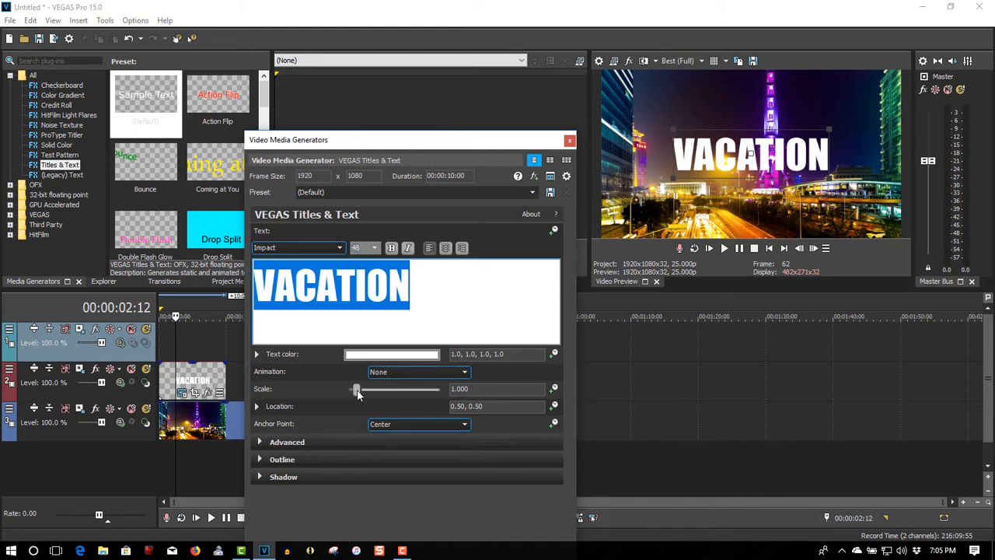
left_click_drag(357, 391, 362, 394)
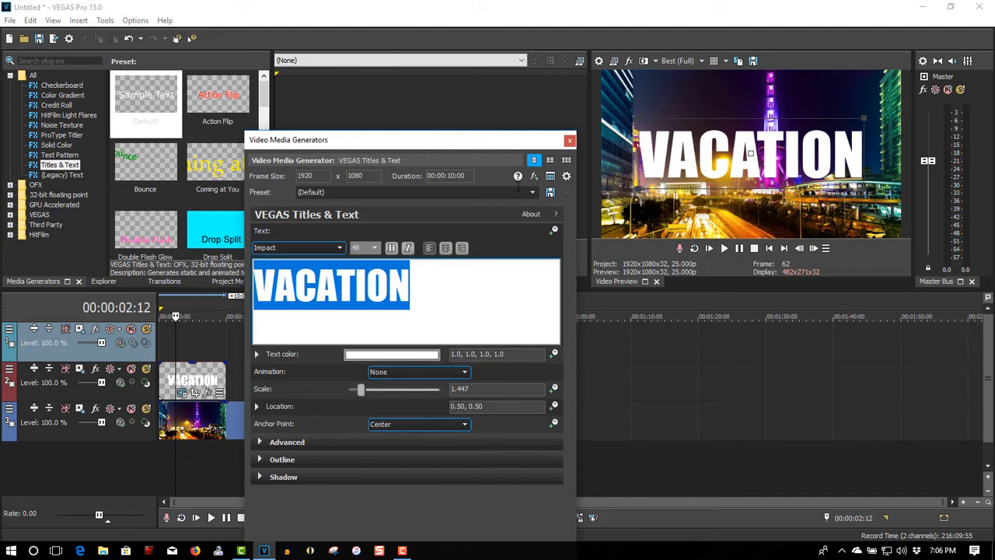
left_click(568, 142)
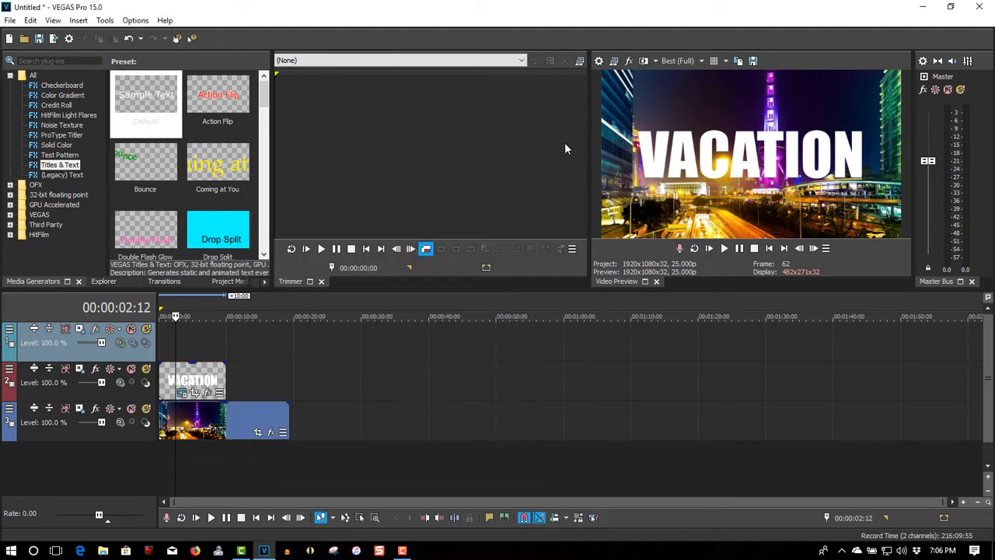
- Set the title track's compositing mode to Multiply (Mask) and trim the end of the title event to 8 seconds
left_click(121, 383)
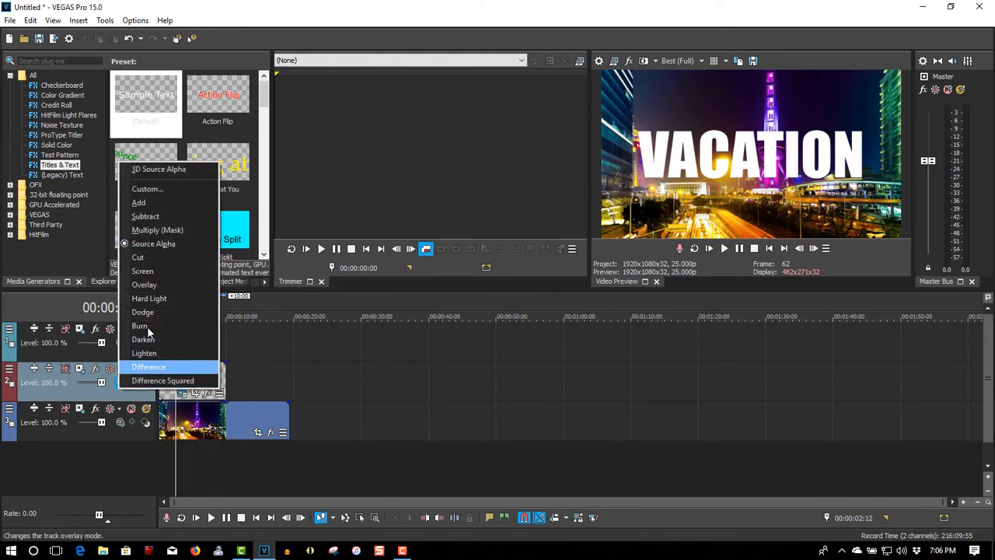
left_click(178, 232)
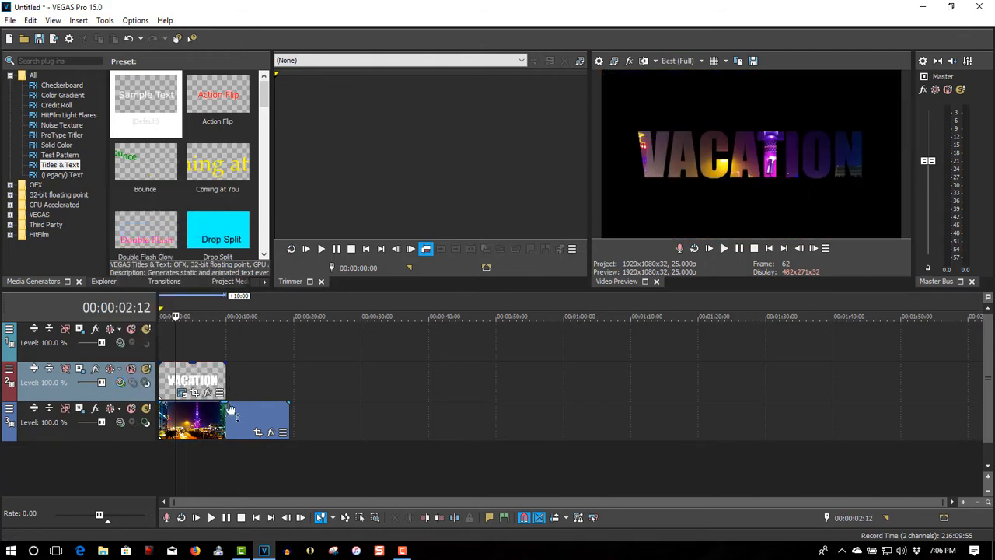
left_click_drag(225, 380, 220, 380)
scroll(334, 402, "up", 2)
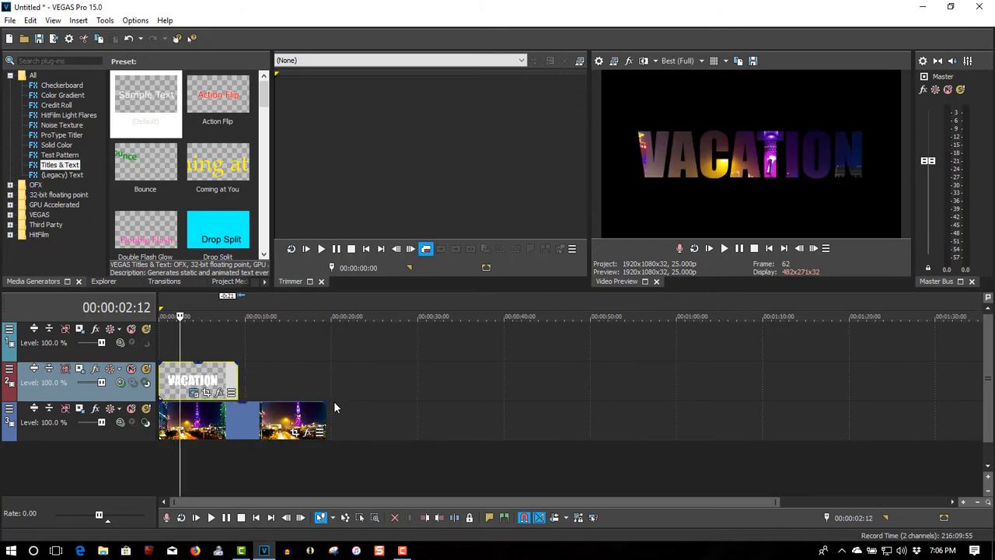
scroll(335, 405, "up", 2)
scroll(336, 407, "up", 2)
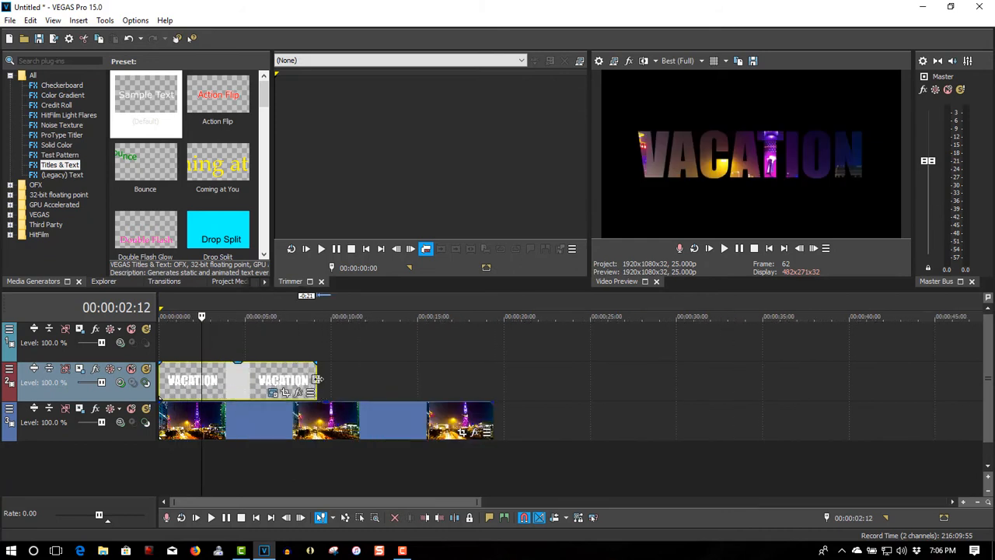
left_click_drag(316, 380, 297, 380)
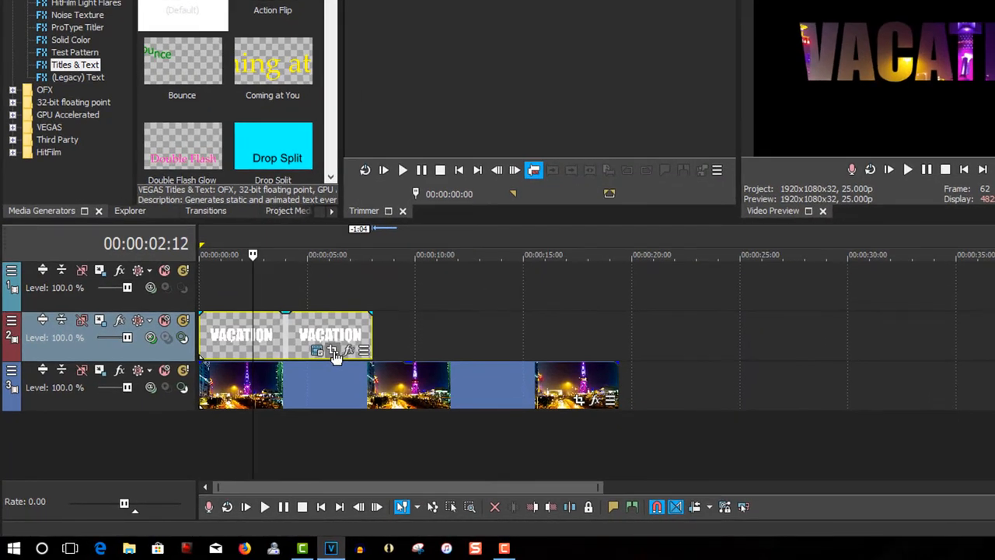
- Open Pan/Crop for the title event and add a position keyframe at 00:00:01:00
left_click(333, 352)
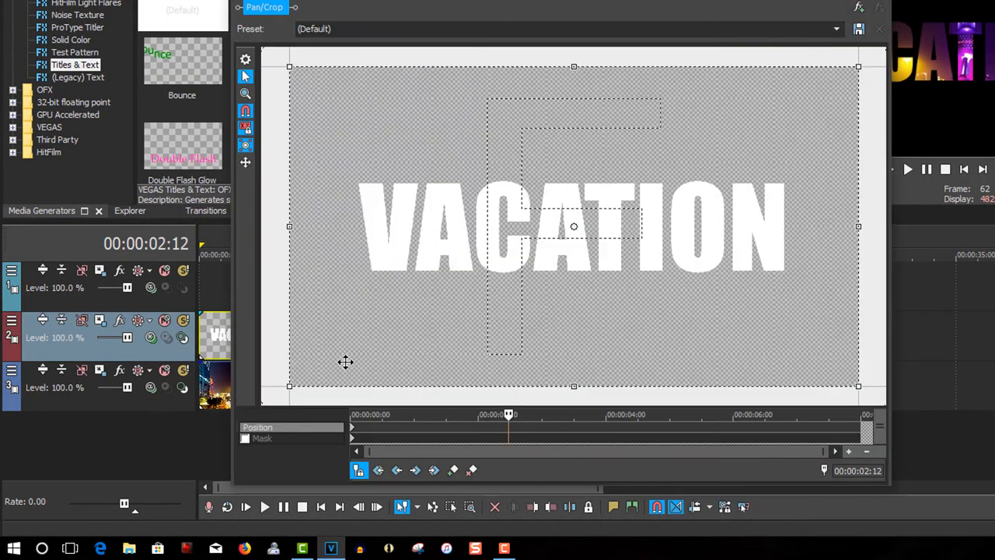
left_click(415, 432)
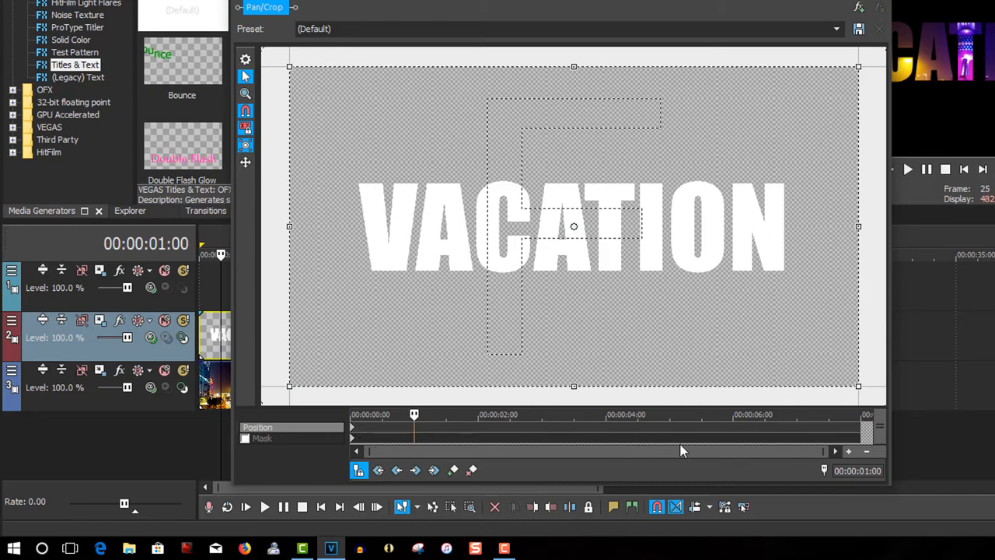
left_click(452, 472)
- At 00:00:08:00, shrink the title's crop frame around its center to zoom into the letters, and close Pan/Crop
left_click_drag(414, 415, 862, 415)
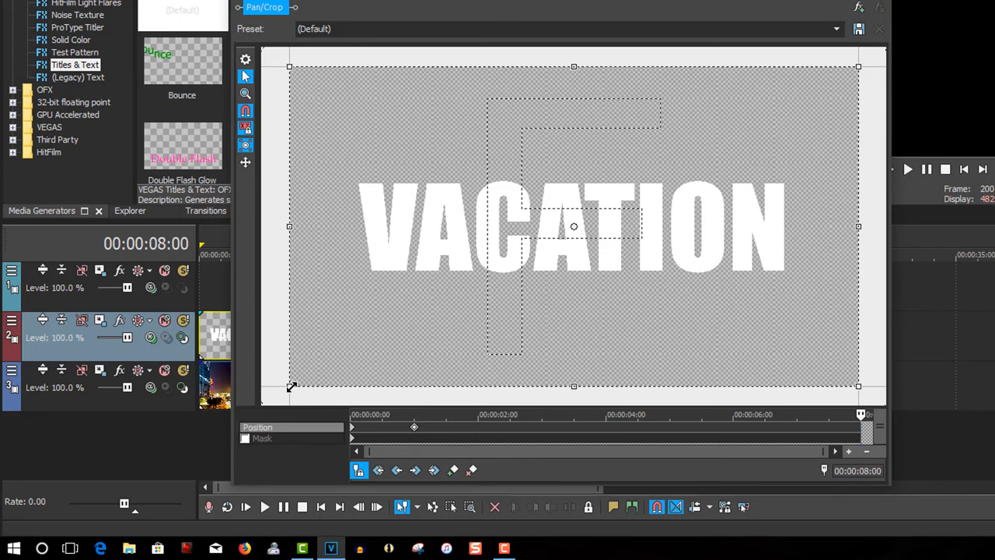
left_click_drag(301, 379, 563, 237)
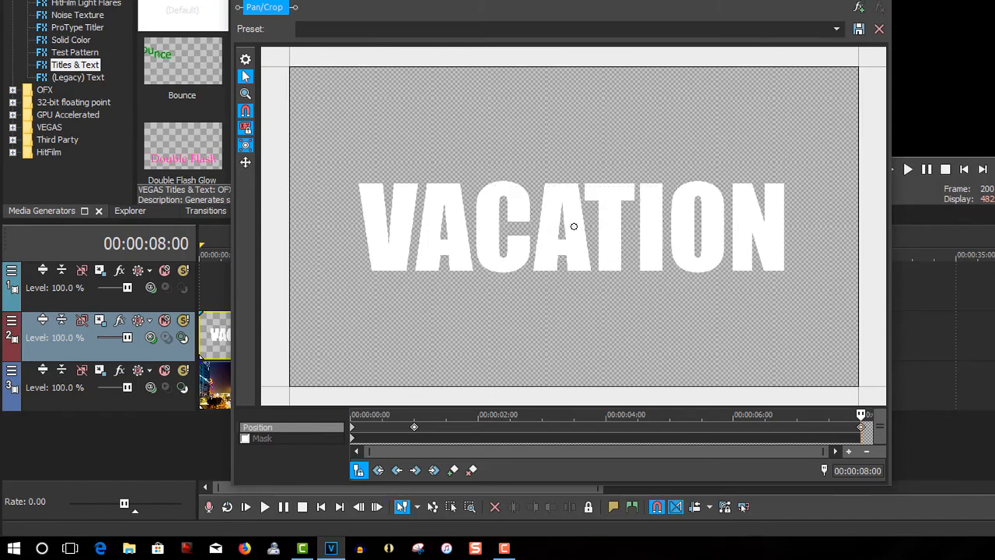
left_click(880, 7)
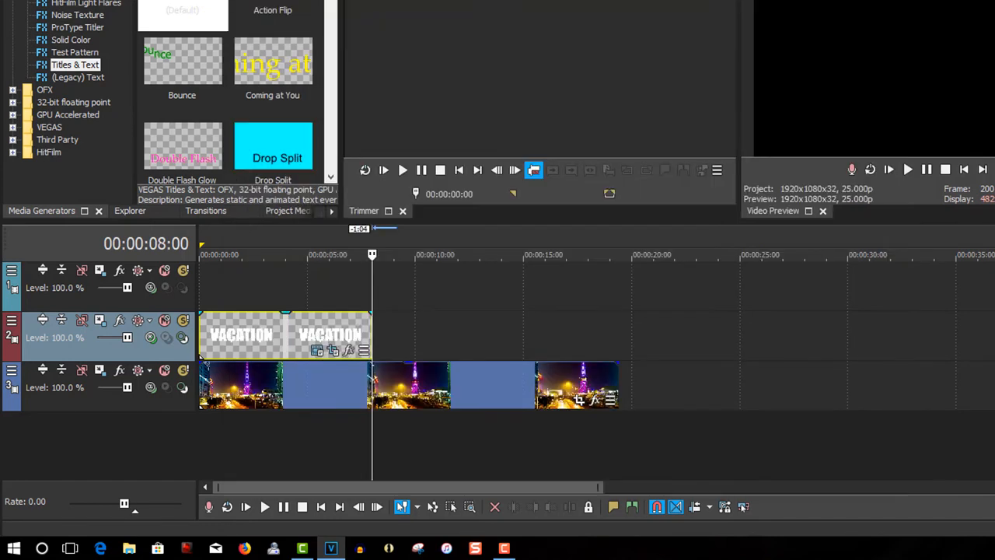
- Check the title's zoom animation at several points along the timeline
left_click(213, 272)
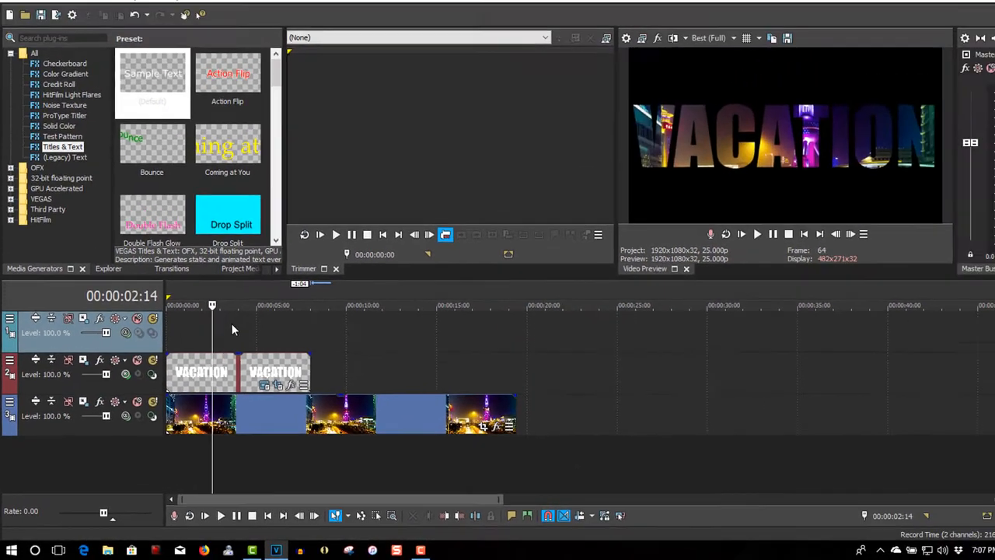
left_click(234, 324)
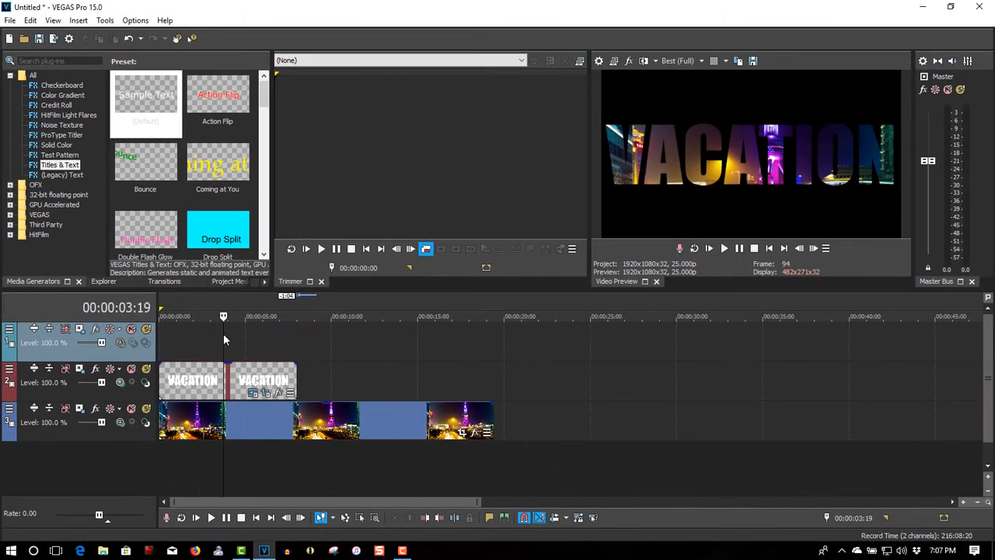
left_click(284, 324)
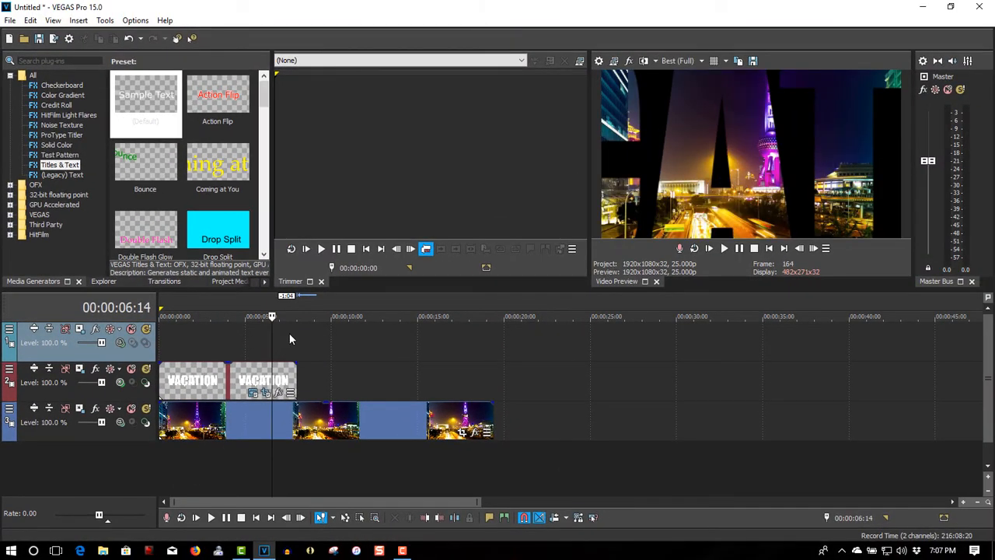
- Split the city clip at 00:00:08:00 and move its second part straight up to the uppermost video track
left_click(292, 332)
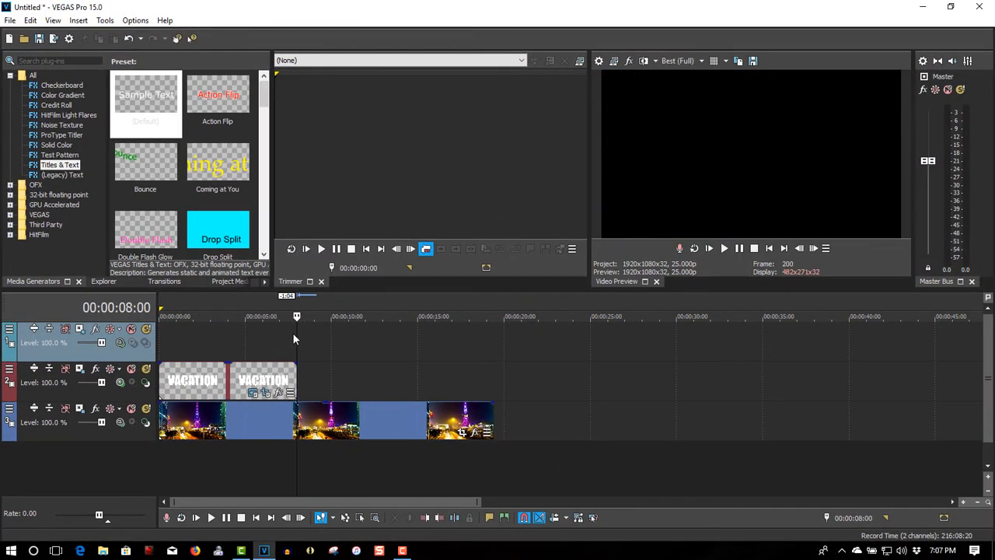
left_click(295, 423)
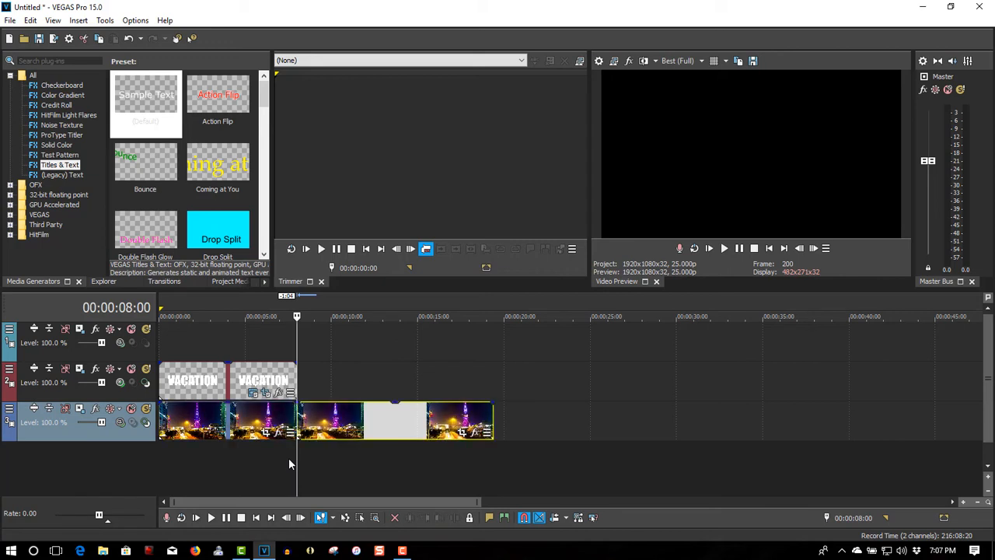
left_click_drag(343, 436, 350, 348)
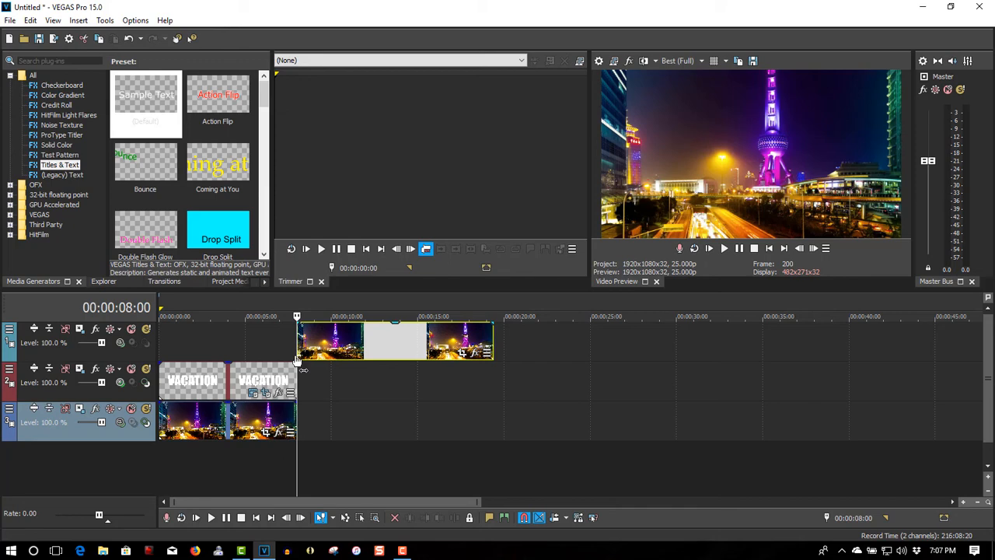
- Play the project from the beginning to review the text zoom effect
left_click(770, 248)
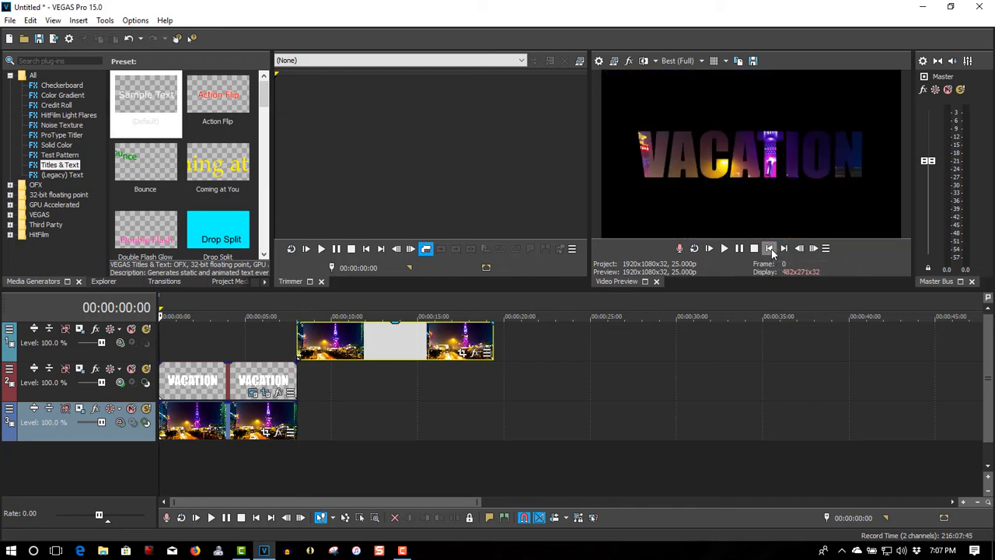
left_click(725, 248)
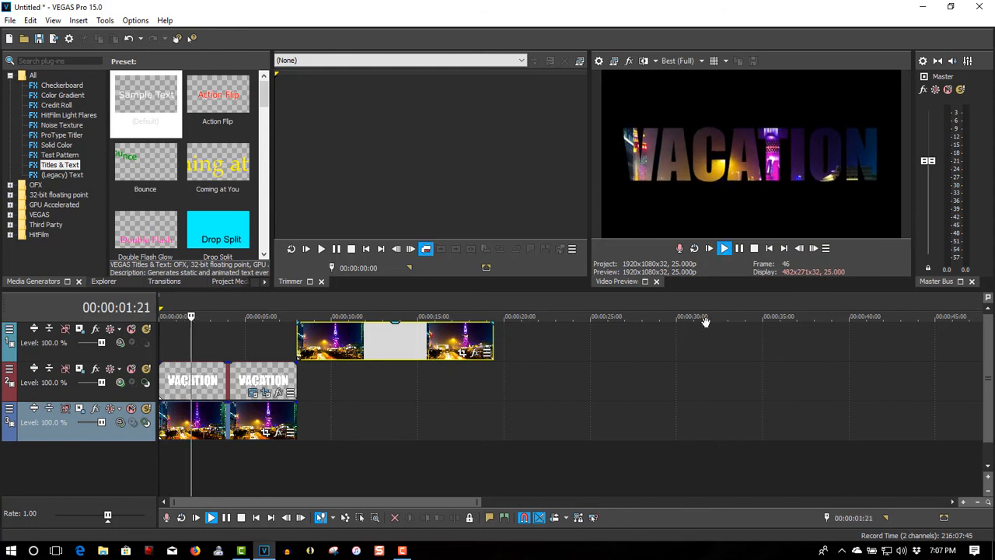